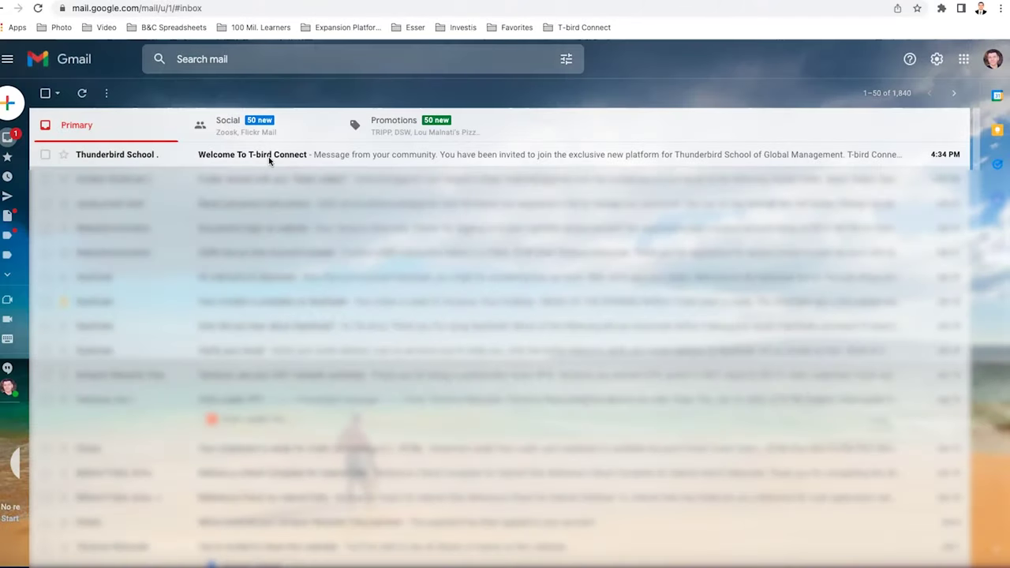
Open the Welcome To T-bird Connect invitation email, follow its login link and sign up with the Google account
{"action": "left_click", "coordinate": [310, 160]}
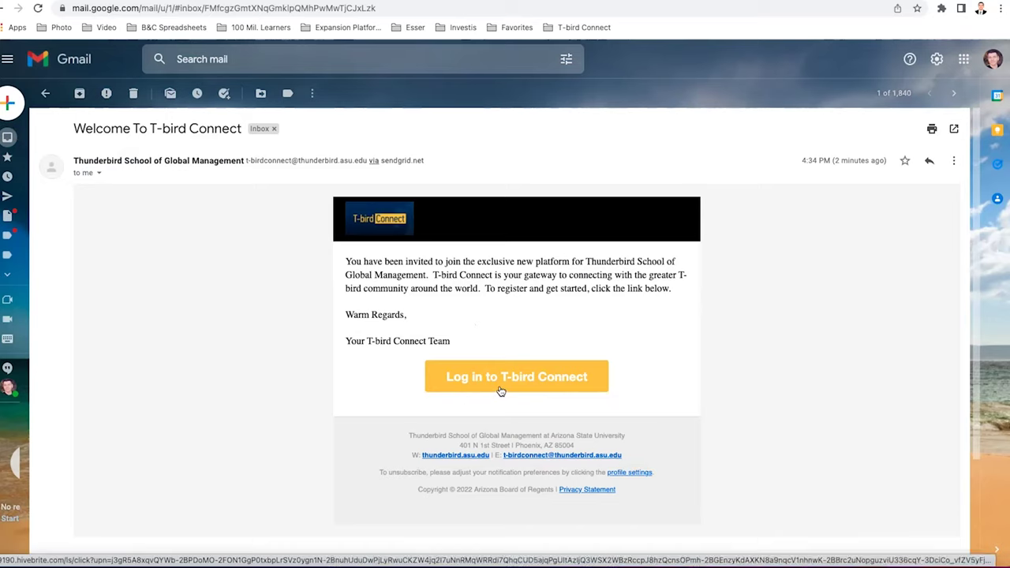
{"action": "left_click", "coordinate": [501, 388]}
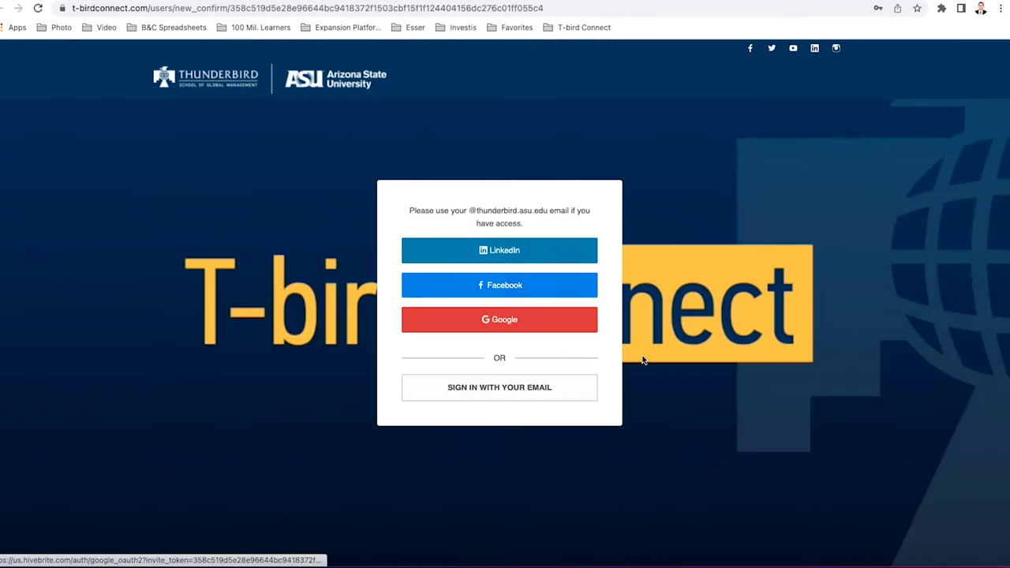
{"action": "left_click", "coordinate": [493, 405]}
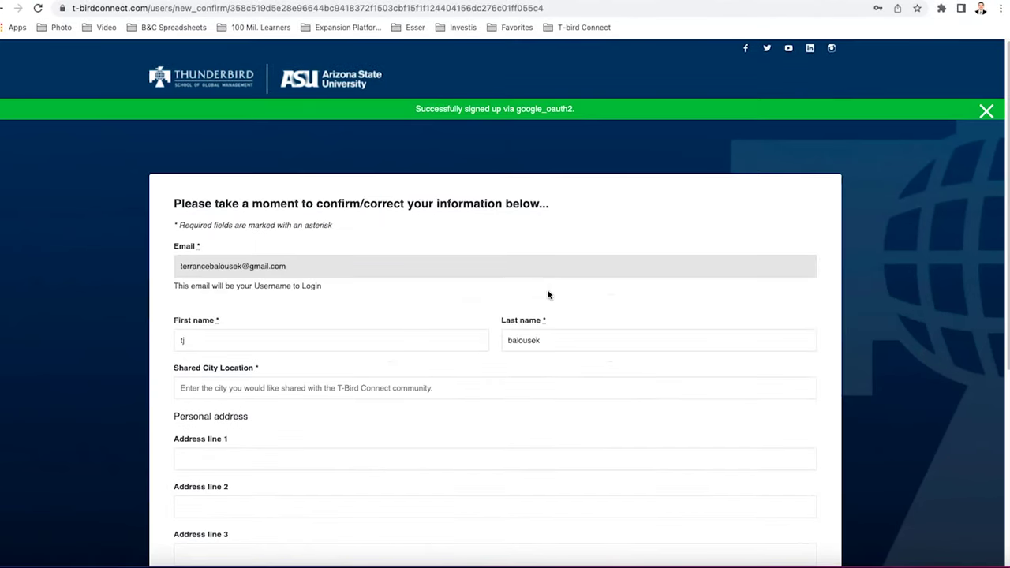
Complete the registration form with Chandler, AZ, USA as the shared city location and agree to the Terms of Use and Privacy Policy
{"action": "scroll", "coordinate": [191, 225], "scroll_direction": "down", "scroll_amount": 1}
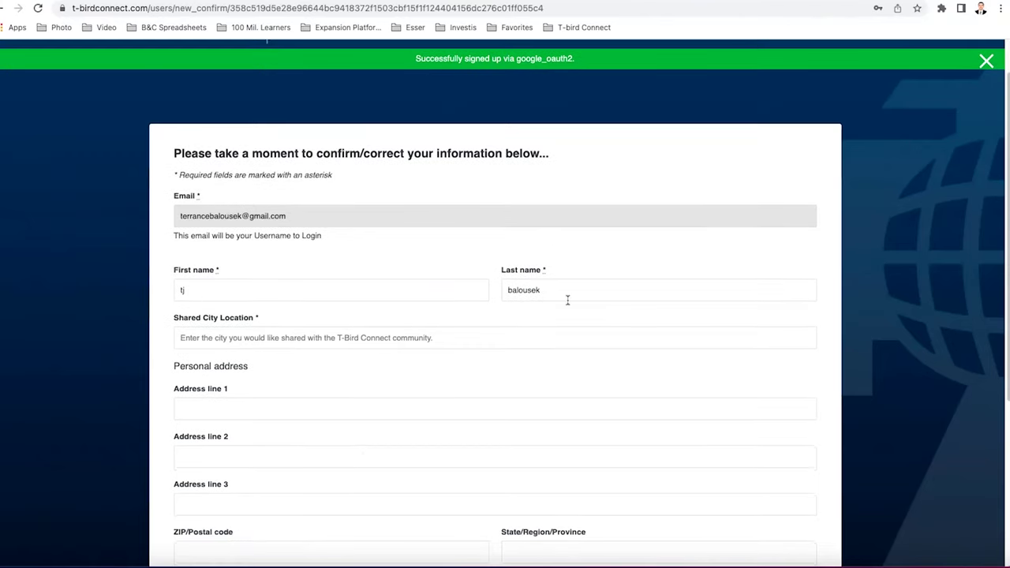
{"action": "scroll", "coordinate": [539, 410], "scroll_direction": "down", "scroll_amount": 3}
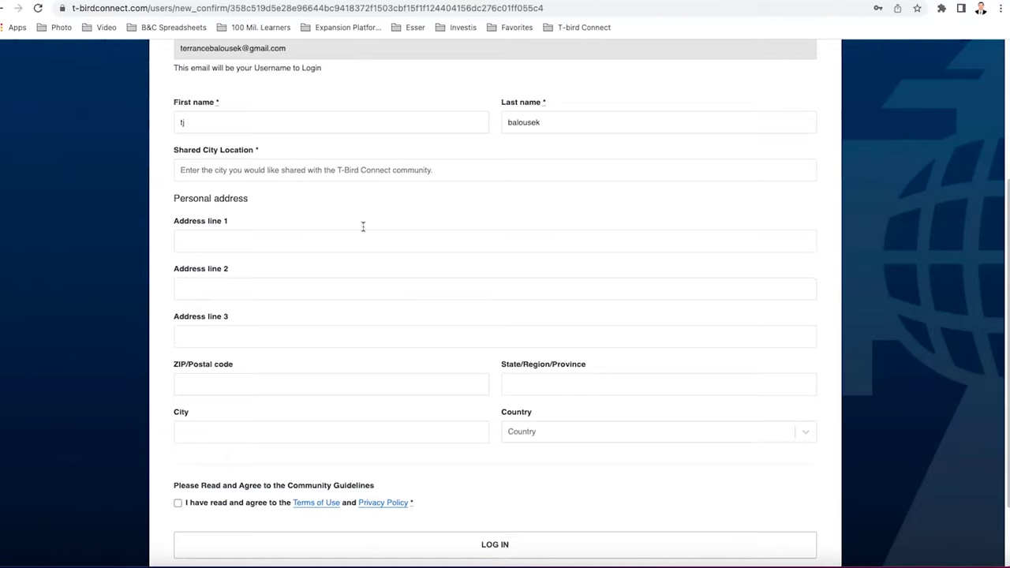
{"action": "left_click", "coordinate": [331, 169]}
{"action": "type", "text": "c"}
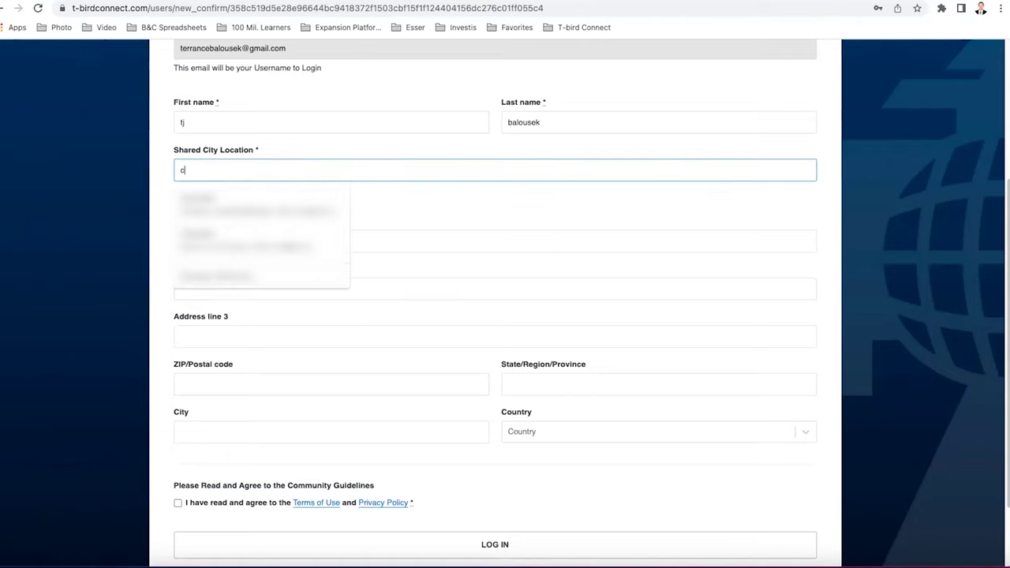
{"action": "type", "text": "handler"}
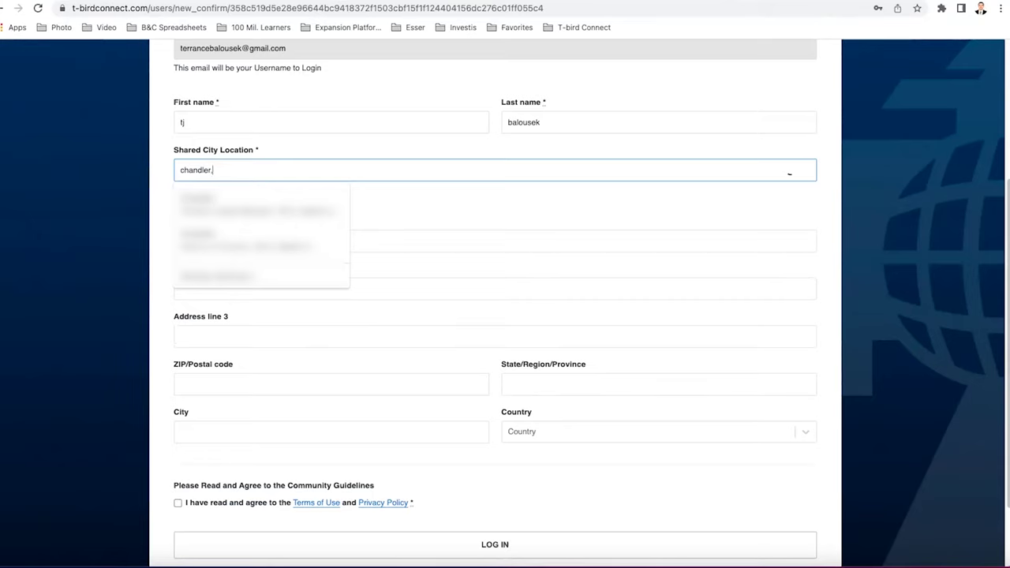
{"action": "type", "text": ", az,"}
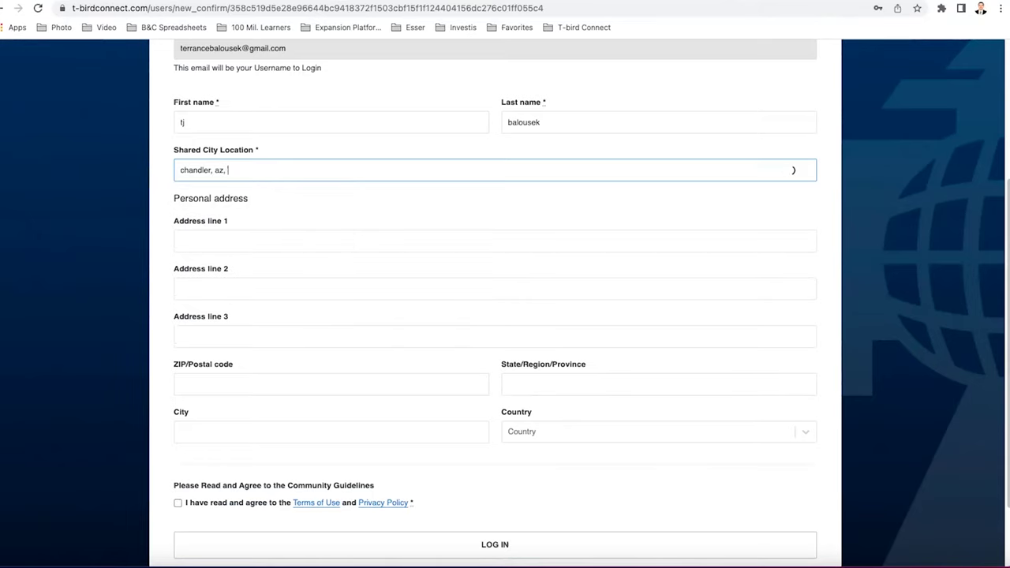
{"action": "type", "text": " usa"}
{"action": "key", "text": "Down"}
{"action": "key", "text": "Return"}
{"action": "scroll", "coordinate": [372, 271], "scroll_direction": "down", "scroll_amount": 1}
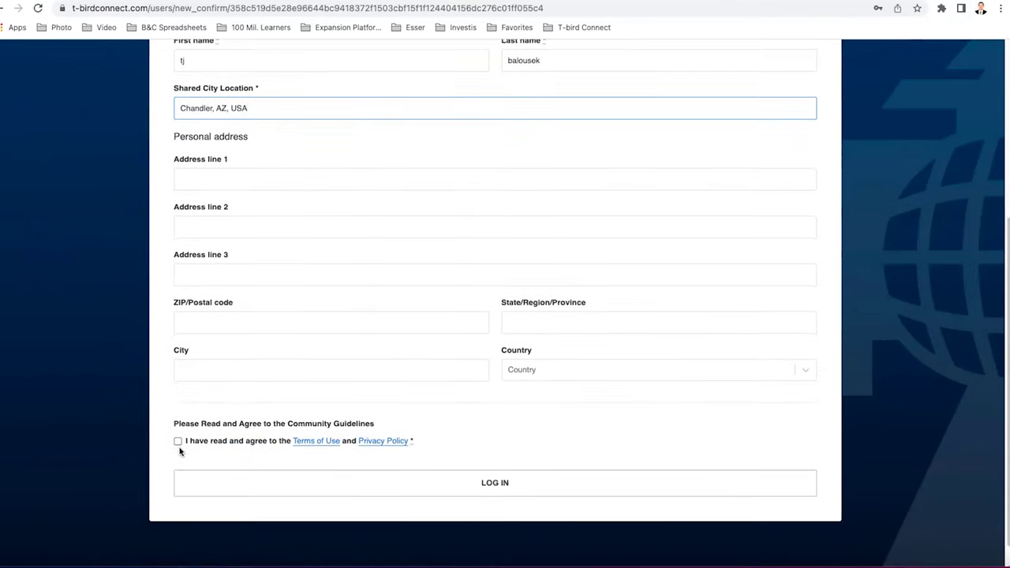
{"action": "left_click", "coordinate": [178, 442]}
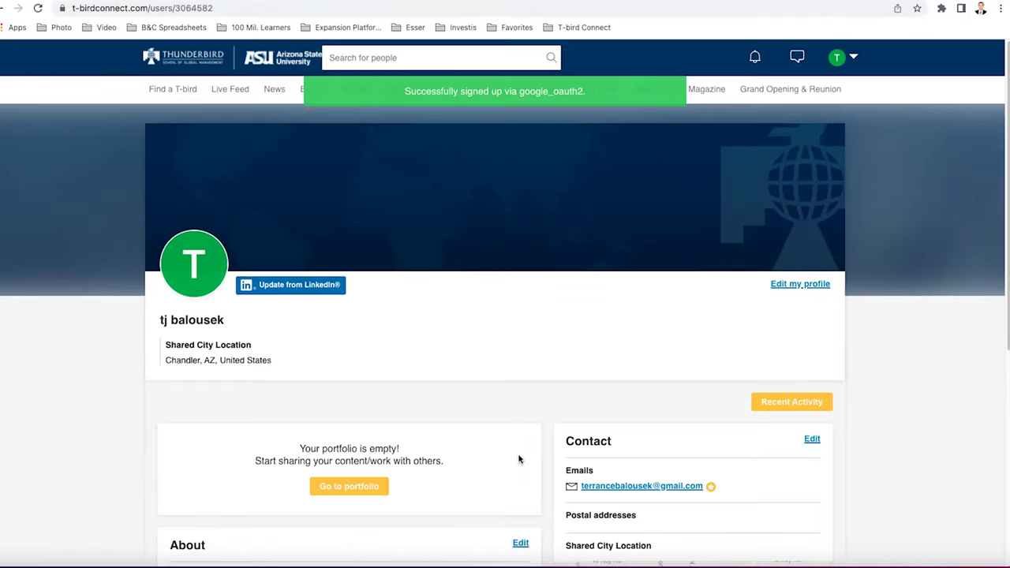
Review the new profile page, including the contact, about, degree program, experience and education sections
{"action": "scroll", "coordinate": [271, 329], "scroll_direction": "down", "scroll_amount": 1}
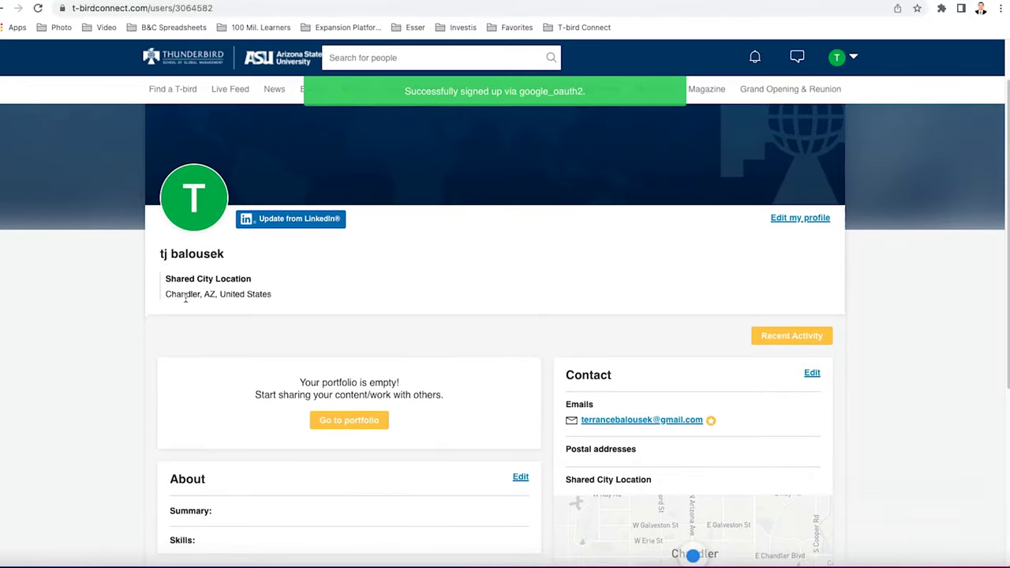
{"action": "scroll", "coordinate": [489, 339], "scroll_direction": "down", "scroll_amount": 4}
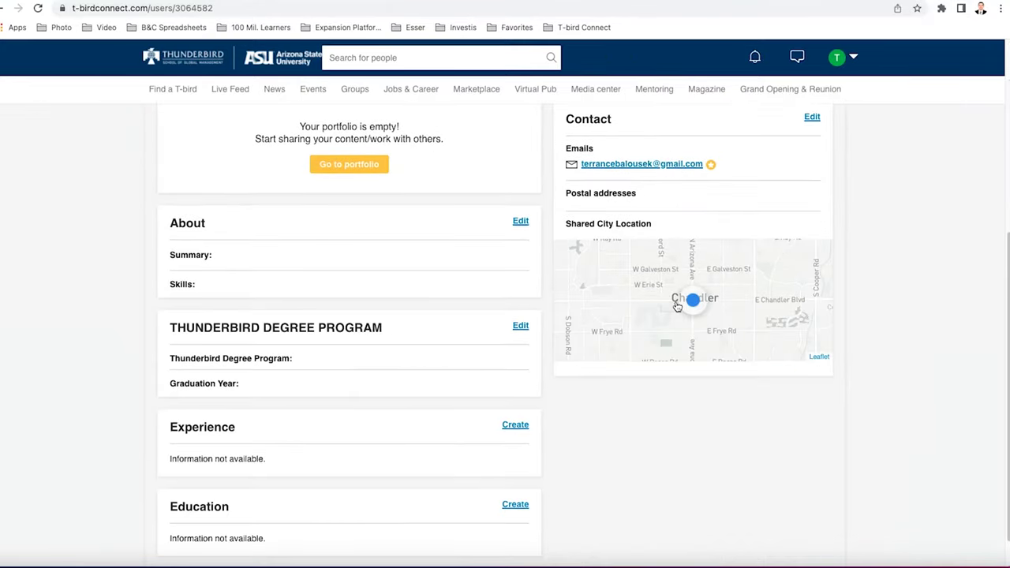
{"action": "scroll", "coordinate": [347, 268], "scroll_direction": "down", "scroll_amount": 1}
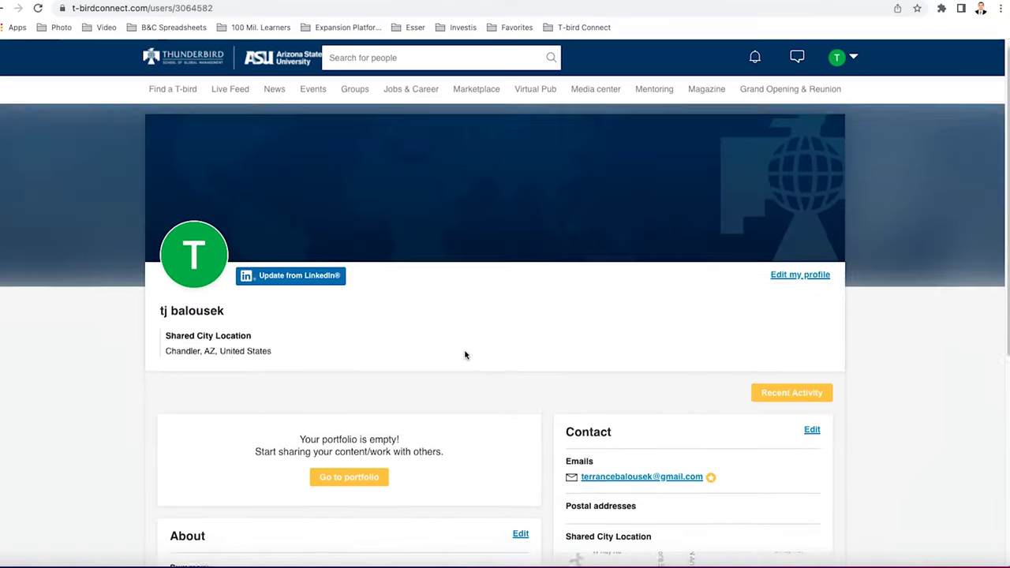
{"action": "scroll", "coordinate": [464, 354], "scroll_direction": "up", "scroll_amount": 4}
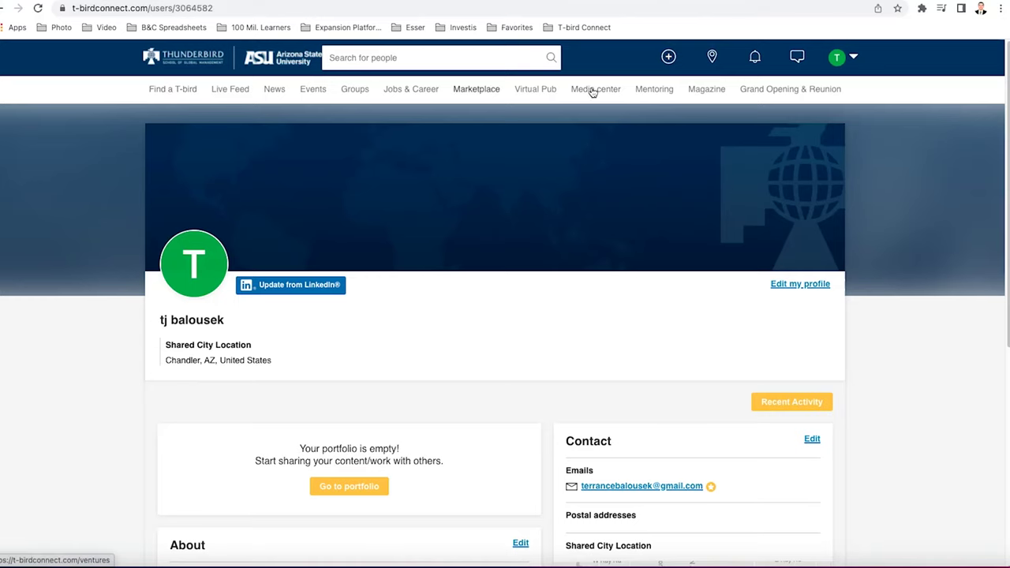
Open the Find a T-bird directory, zoom its map out to the whole world and search for people by a first name
{"action": "left_click", "coordinate": [184, 91]}
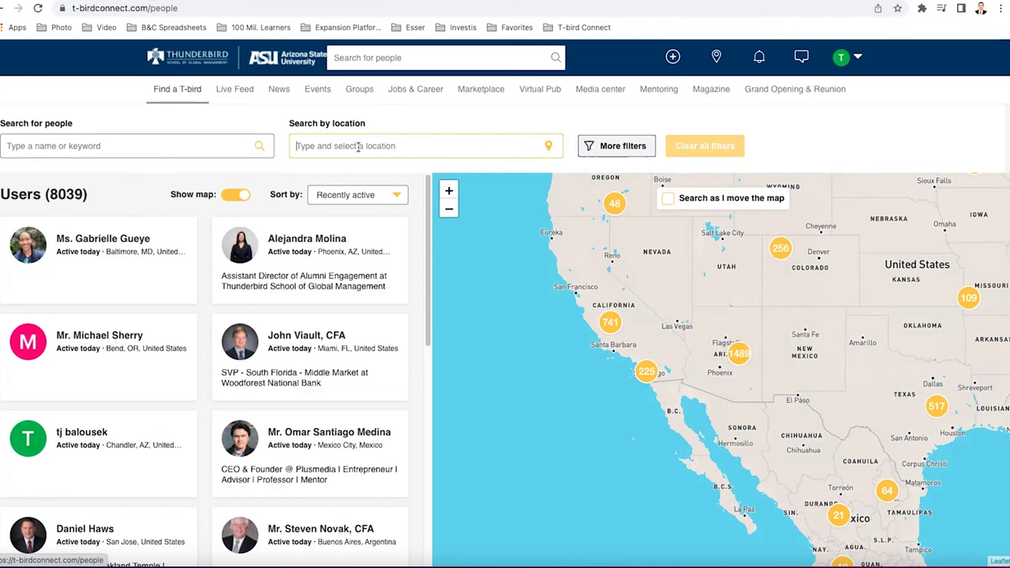
{"action": "left_click", "coordinate": [449, 210]}
{"action": "left_click", "coordinate": [453, 213]}
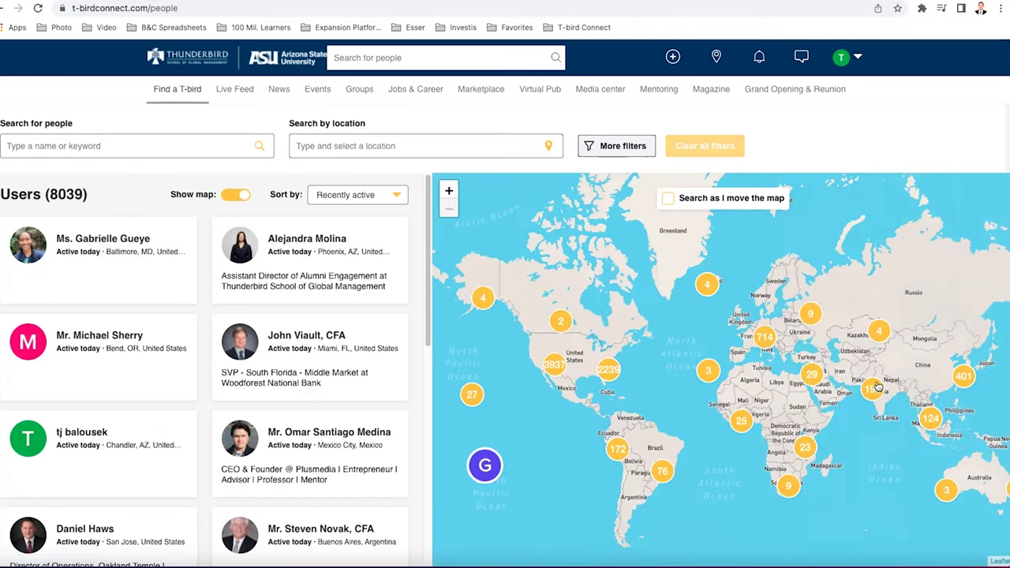
{"action": "left_click", "coordinate": [117, 147]}
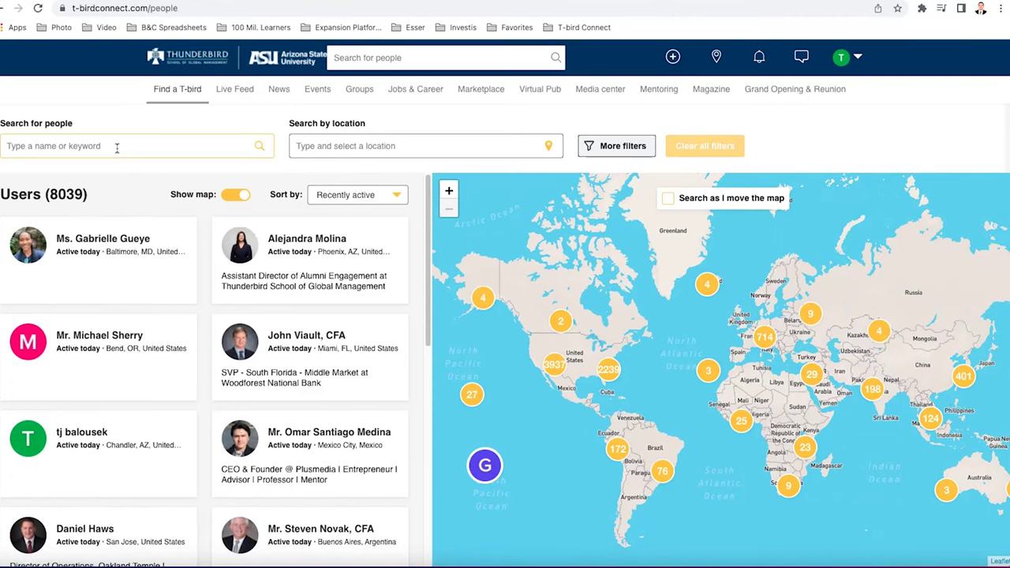
{"action": "type", "text": "terrance"}
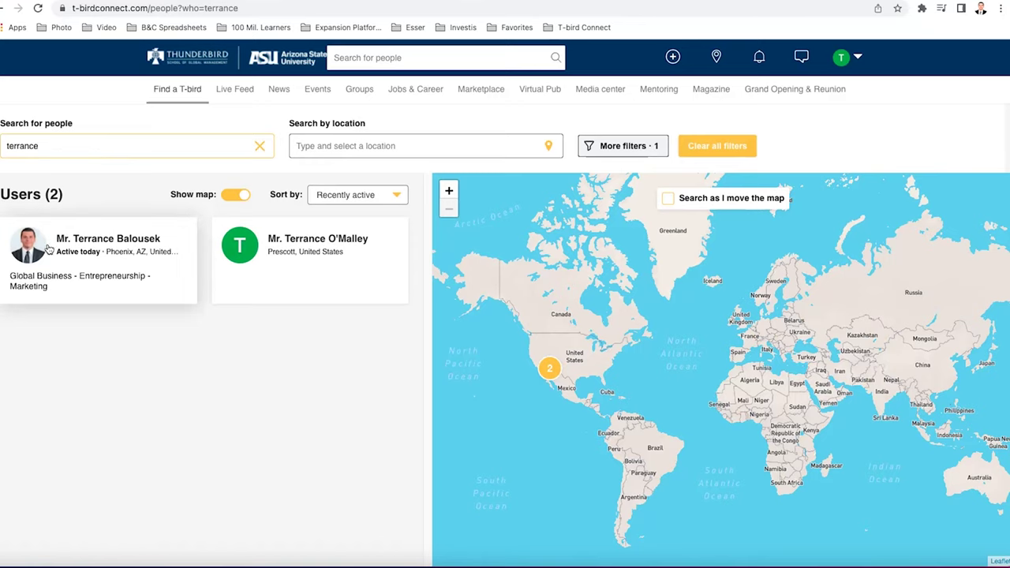
Open the Live Feed and look through its post composer, sharing options, community posts, tweets, job opportunities and upcoming events
{"action": "left_click", "coordinate": [240, 92]}
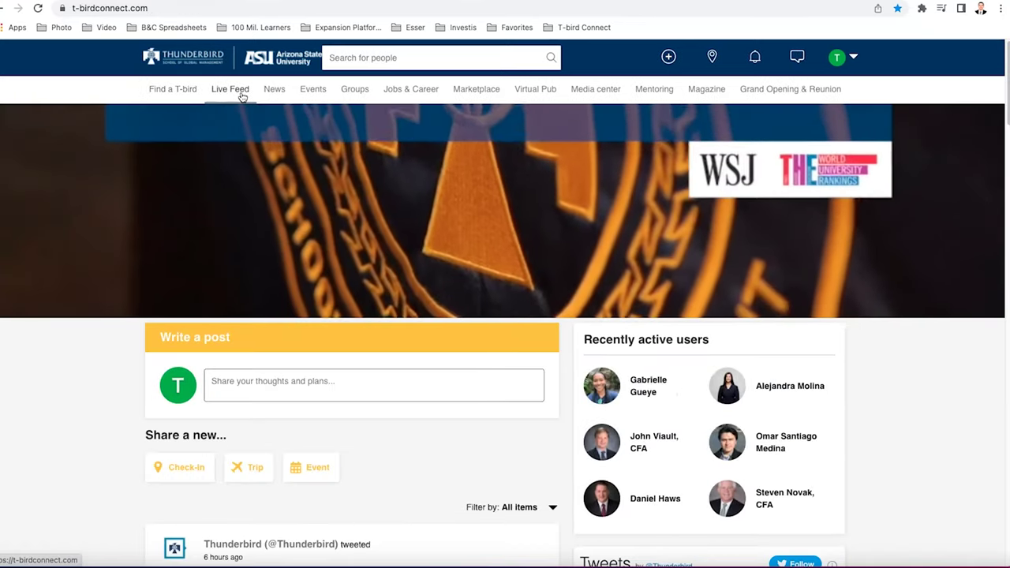
{"action": "scroll", "coordinate": [339, 347], "scroll_direction": "down", "scroll_amount": 1}
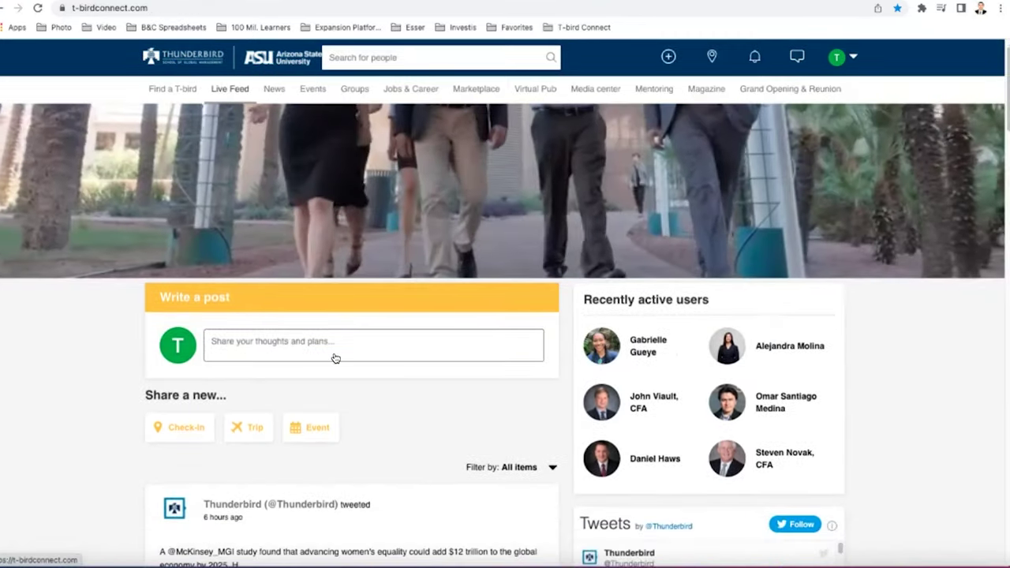
{"action": "scroll", "coordinate": [237, 371], "scroll_direction": "down", "scroll_amount": 2}
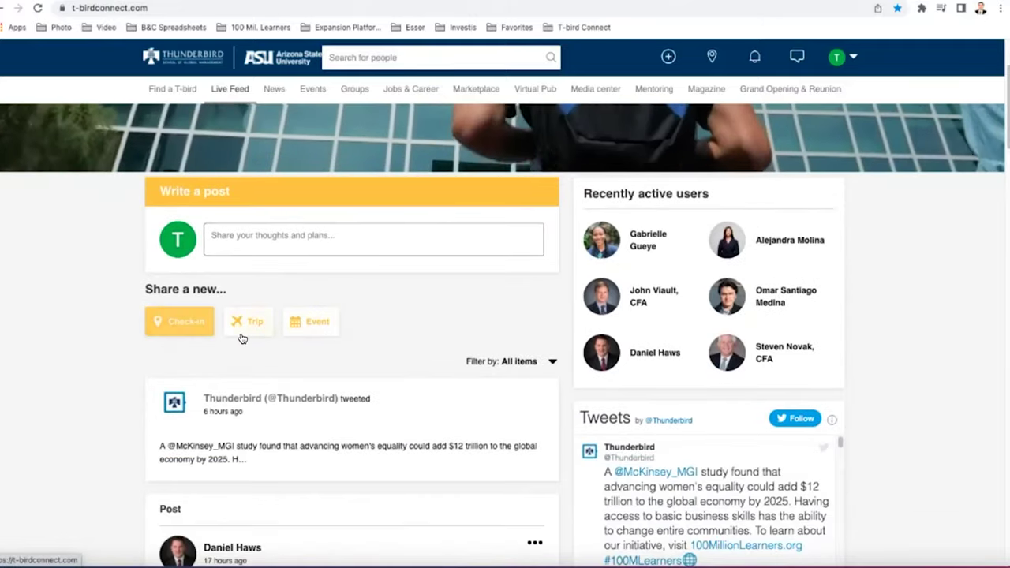
{"action": "scroll", "coordinate": [379, 355], "scroll_direction": "down", "scroll_amount": 3}
{"action": "scroll", "coordinate": [390, 340], "scroll_direction": "down", "scroll_amount": 10}
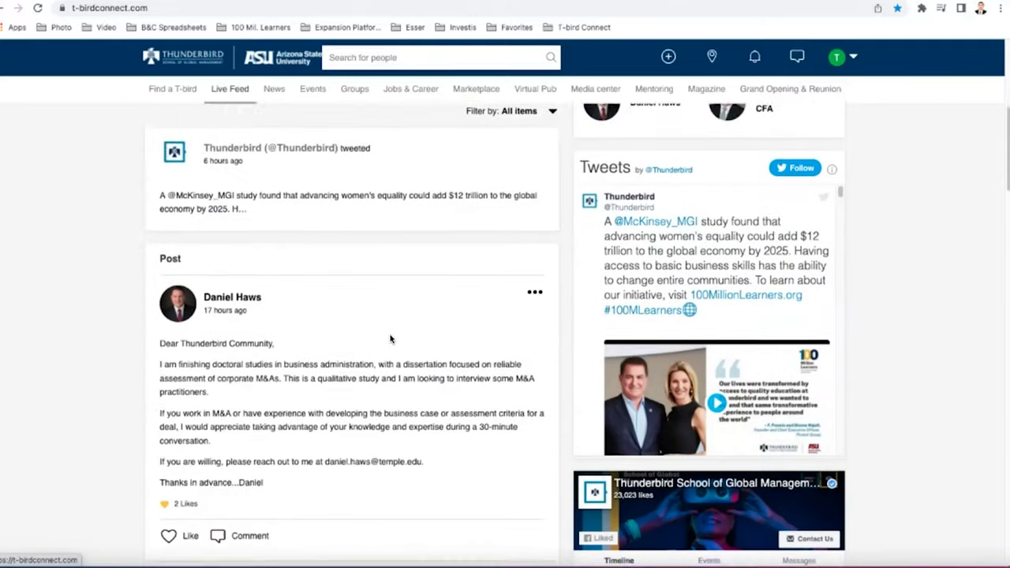
{"action": "scroll", "coordinate": [390, 338], "scroll_direction": "down", "scroll_amount": 6}
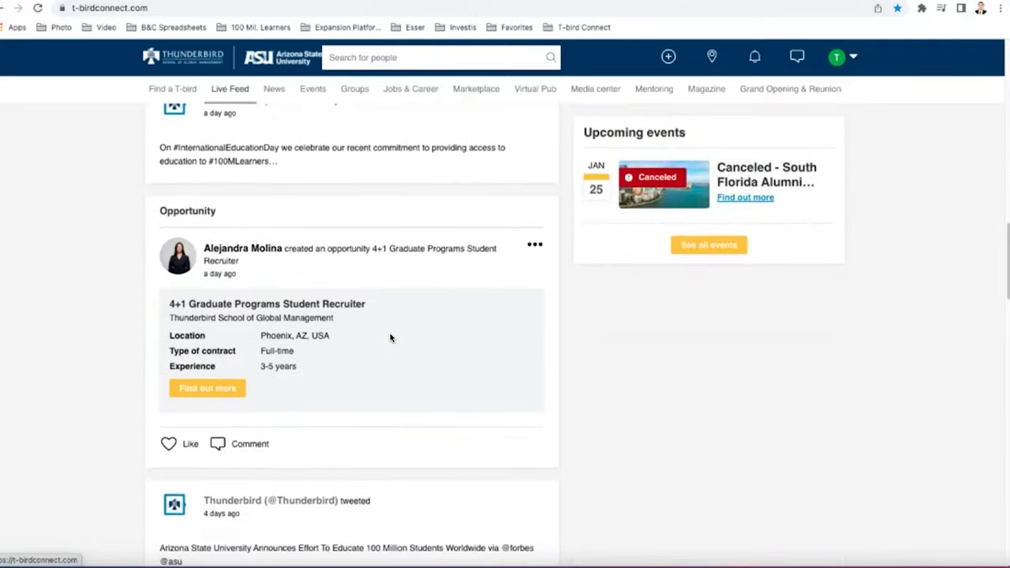
{"action": "scroll", "coordinate": [386, 341], "scroll_direction": "down", "scroll_amount": 2}
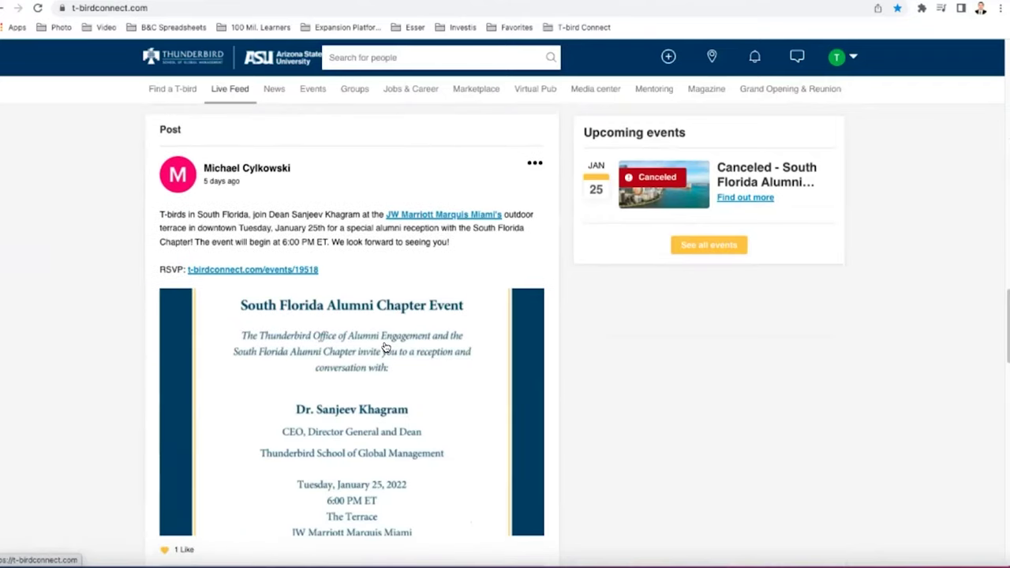
{"action": "scroll", "coordinate": [386, 343], "scroll_direction": "up", "scroll_amount": 17}
{"action": "scroll", "coordinate": [386, 348], "scroll_direction": "up", "scroll_amount": 6}
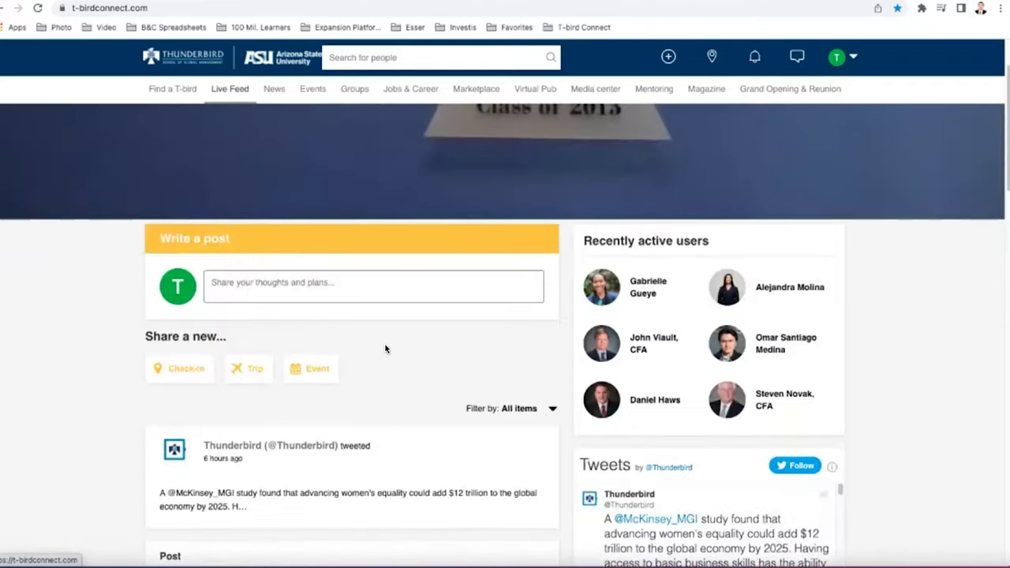
{"action": "scroll", "coordinate": [384, 351], "scroll_direction": "down", "scroll_amount": 4}
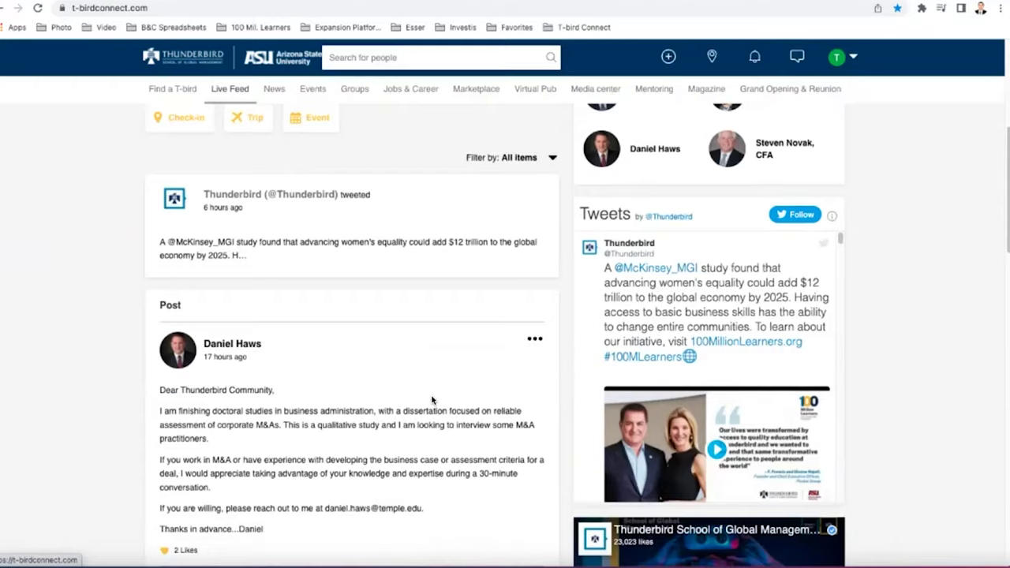
{"action": "scroll", "coordinate": [432, 401], "scroll_direction": "up", "scroll_amount": 4}
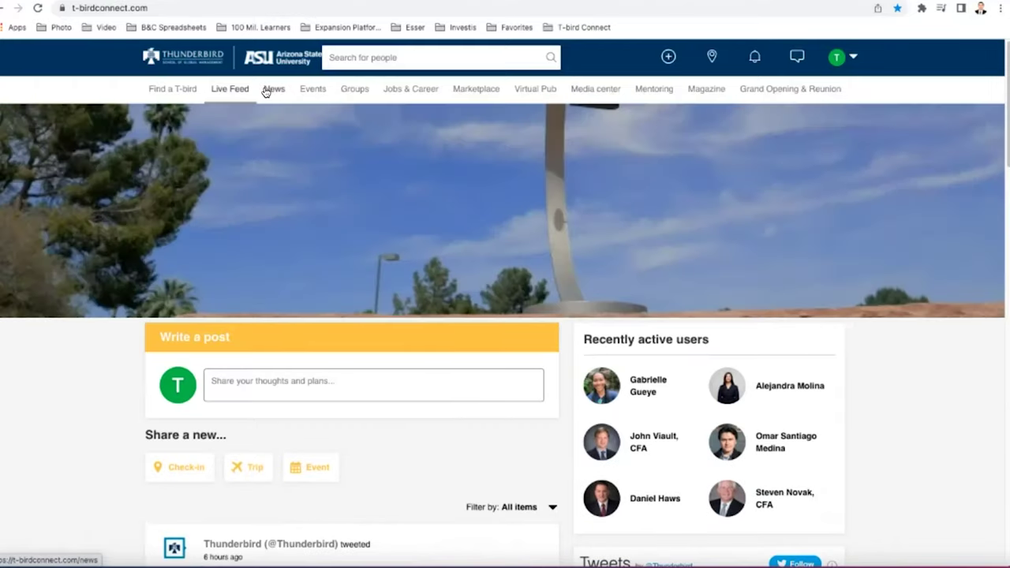
Browse the articles on the News page and view the Events page
{"action": "left_click", "coordinate": [271, 89]}
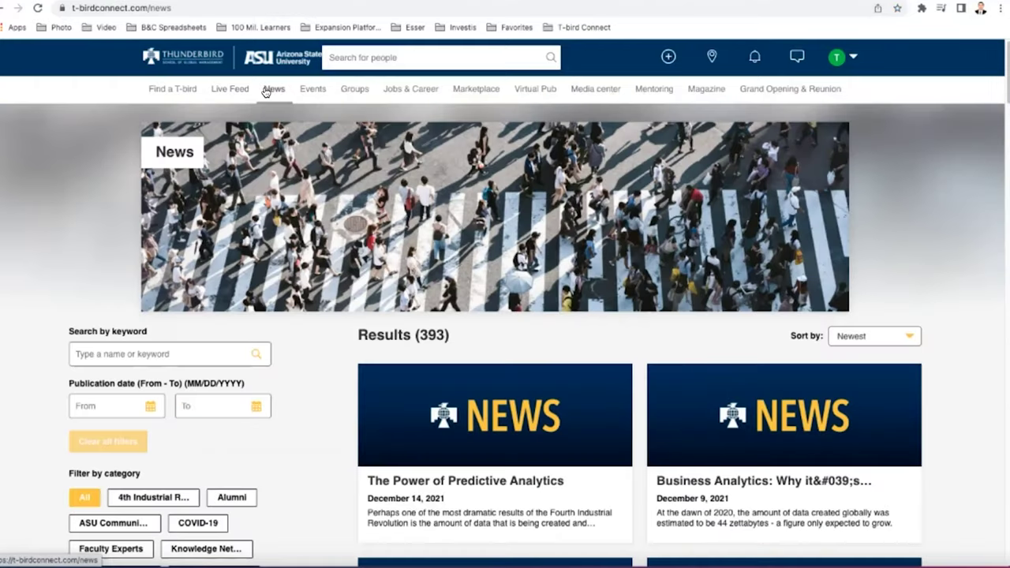
{"action": "scroll", "coordinate": [529, 318], "scroll_direction": "down", "scroll_amount": 3}
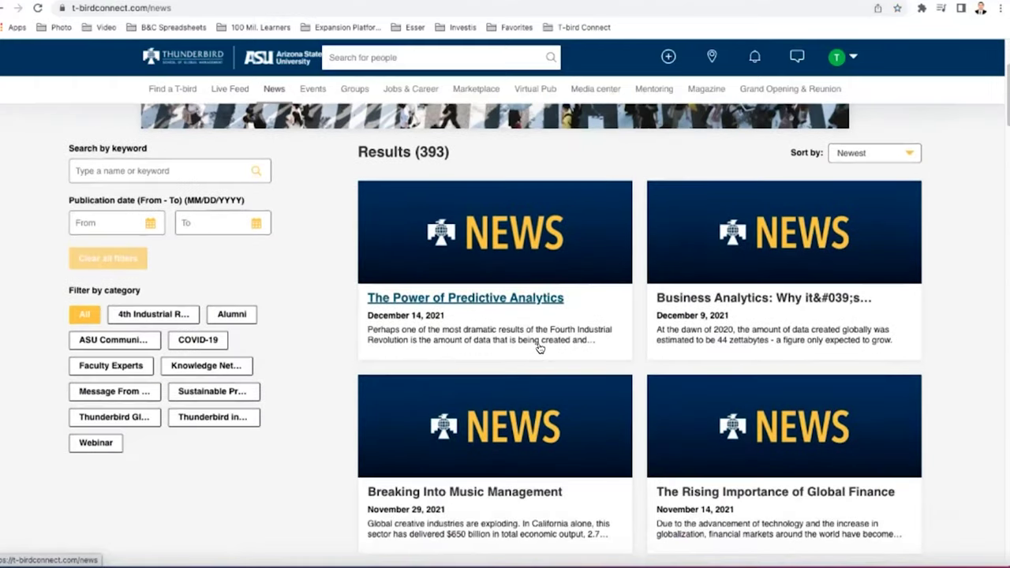
{"action": "scroll", "coordinate": [634, 384], "scroll_direction": "down", "scroll_amount": 3}
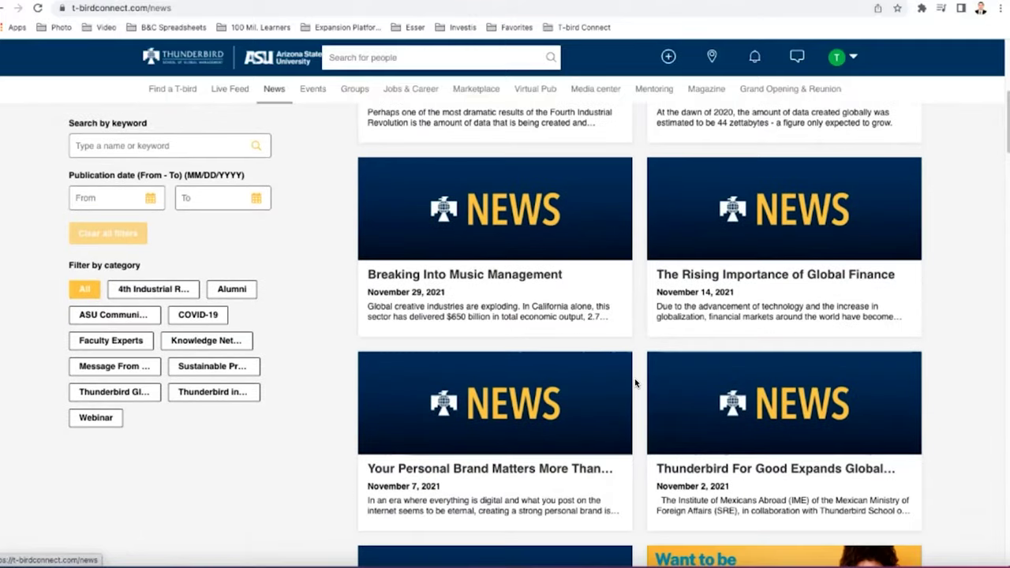
{"action": "scroll", "coordinate": [636, 381], "scroll_direction": "down", "scroll_amount": 3}
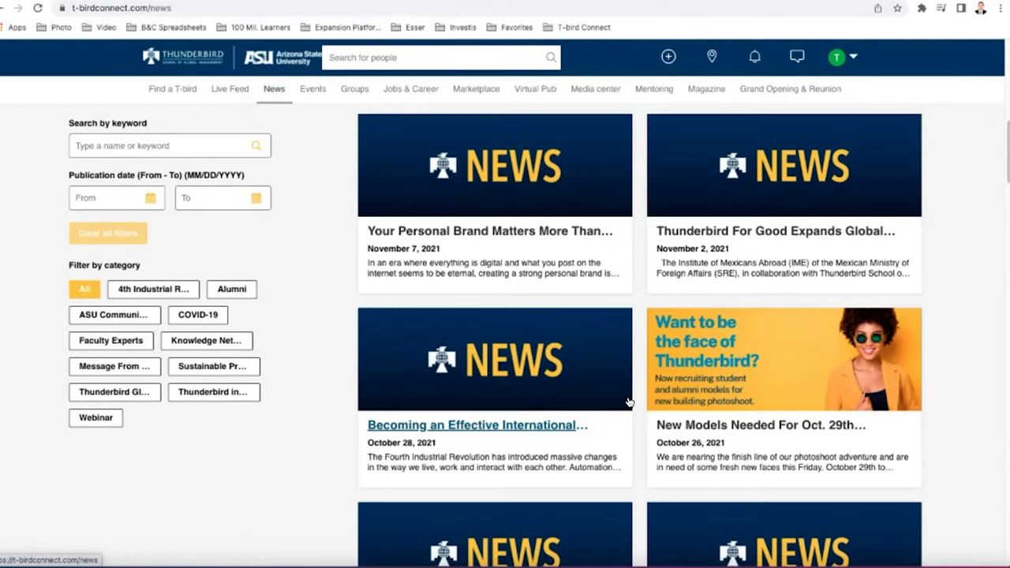
{"action": "scroll", "coordinate": [627, 401], "scroll_direction": "up", "scroll_amount": 8}
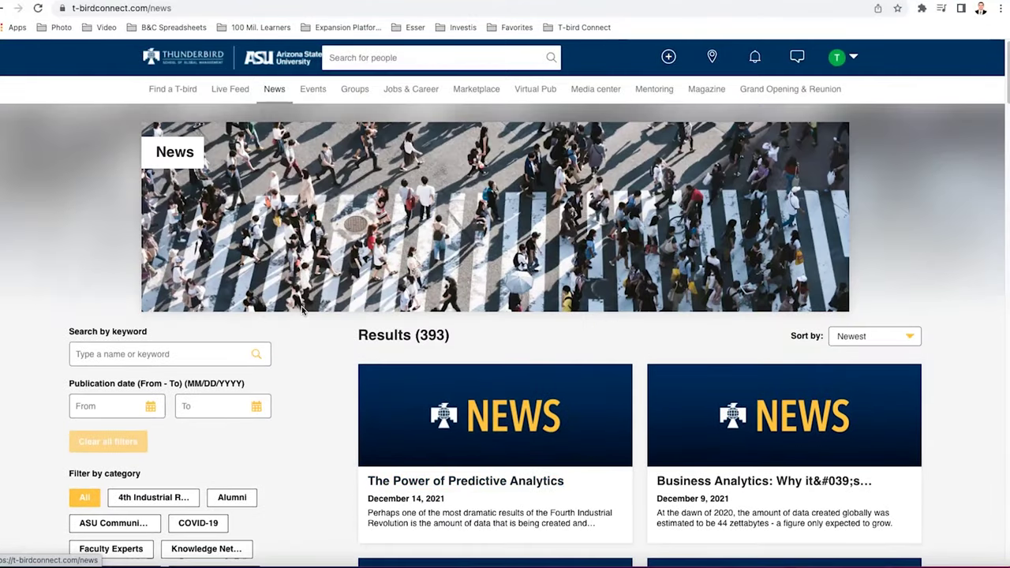
{"action": "left_click", "coordinate": [312, 92]}
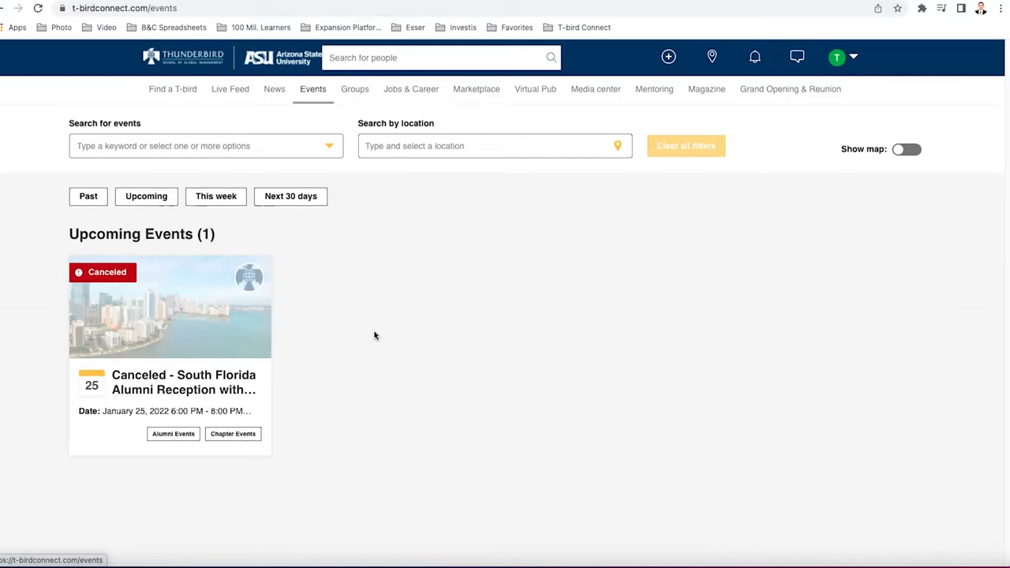
Open the Groups page and search the groups for "net impact"
{"action": "left_click", "coordinate": [354, 91]}
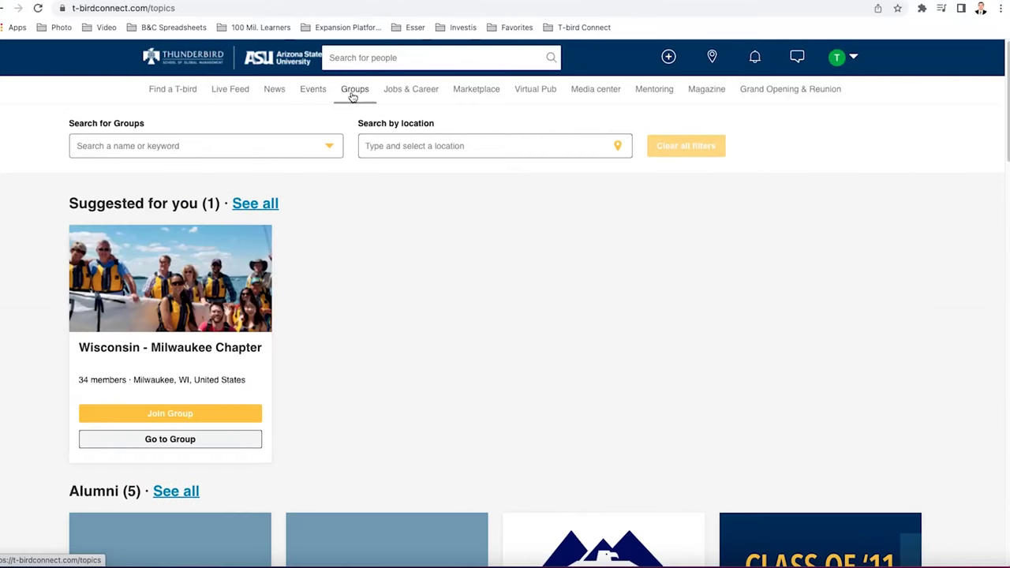
{"action": "left_click", "coordinate": [187, 149]}
{"action": "type", "text": "net"}
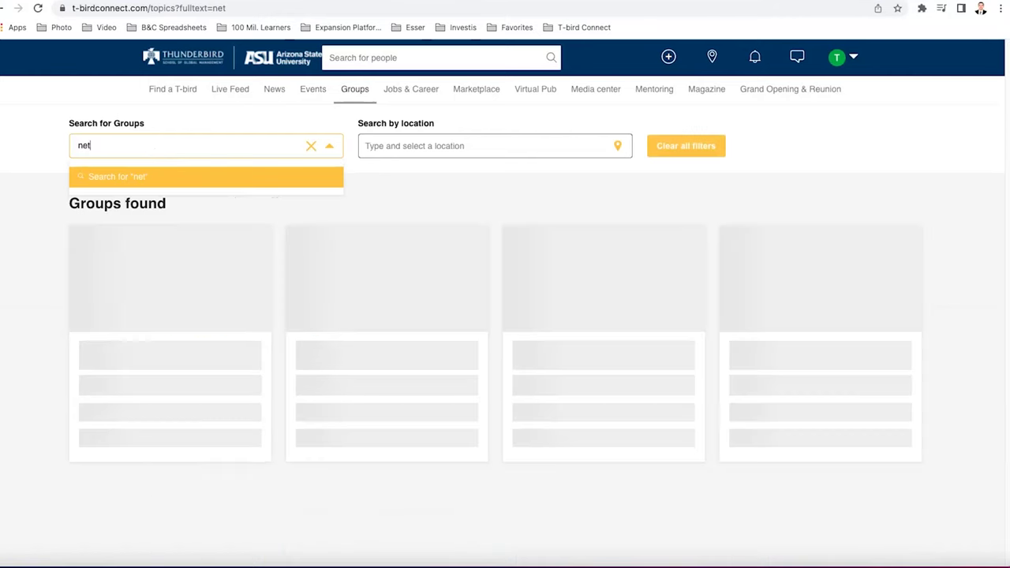
{"action": "type", "text": " impact"}
{"action": "key", "text": "Return"}
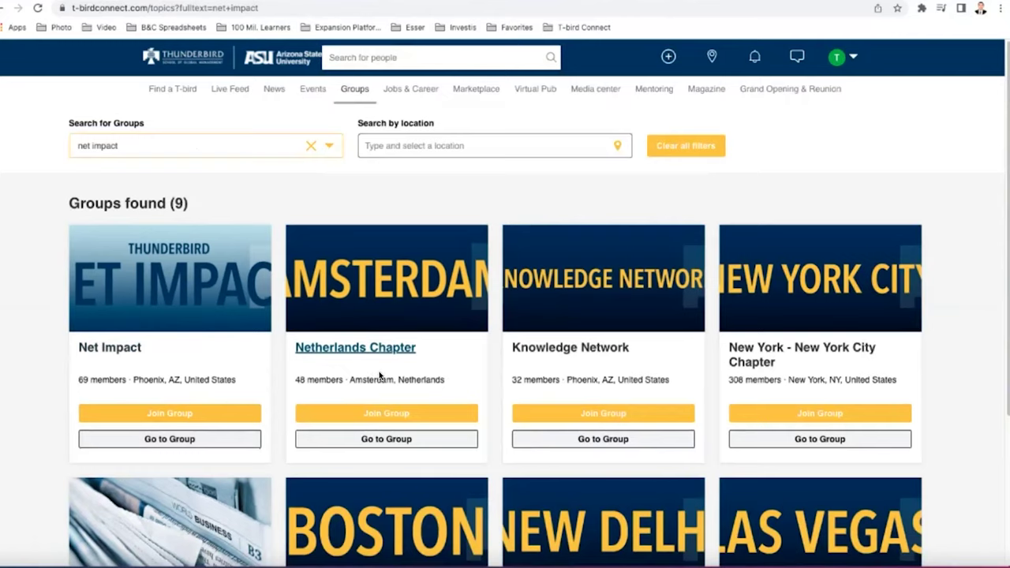
Open the Jobs & Career page and look through its filters and job postings
{"action": "left_click", "coordinate": [430, 92]}
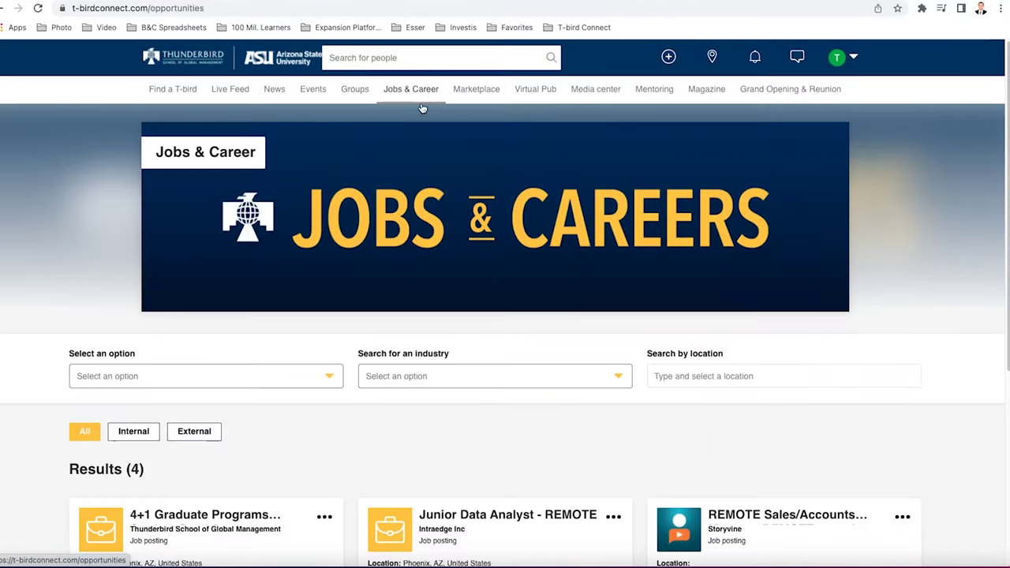
{"action": "scroll", "coordinate": [397, 408], "scroll_direction": "down", "scroll_amount": 4}
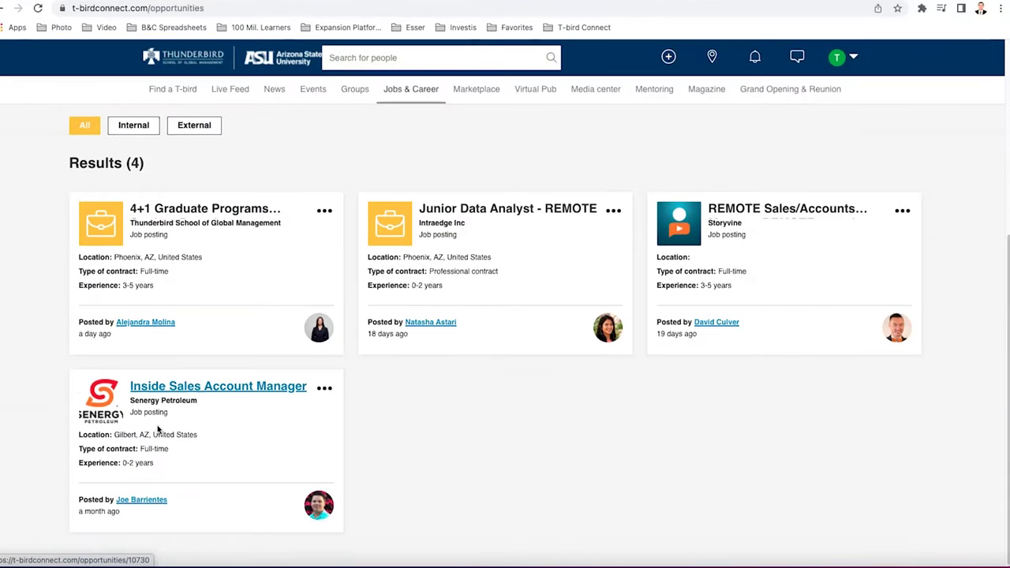
{"action": "scroll", "coordinate": [535, 273], "scroll_direction": "up", "scroll_amount": 4}
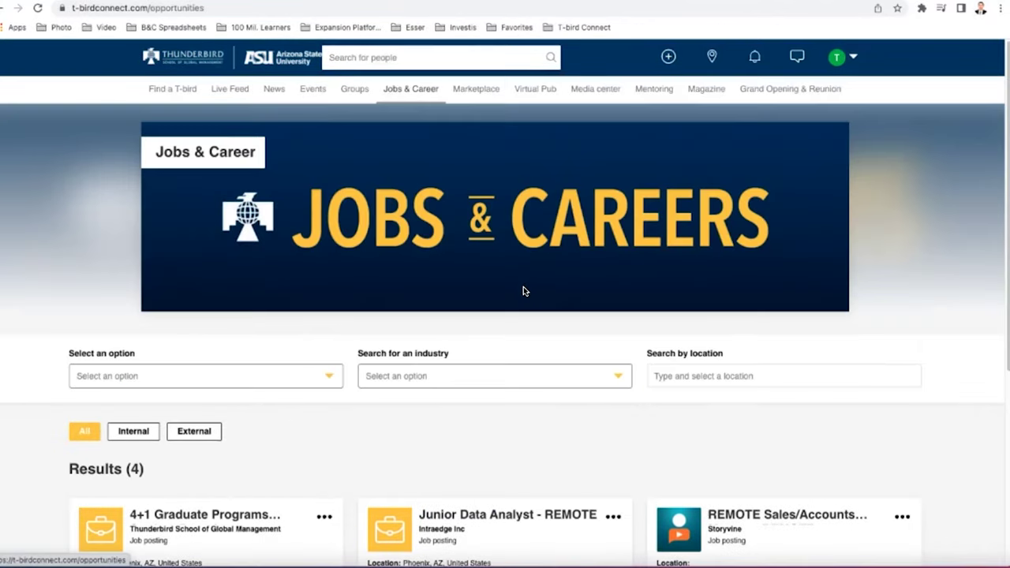
Open the Marketplace and browse its project search options and the listed alumni businesses
{"action": "left_click", "coordinate": [476, 89]}
{"action": "scroll", "coordinate": [460, 291], "scroll_direction": "down", "scroll_amount": 2}
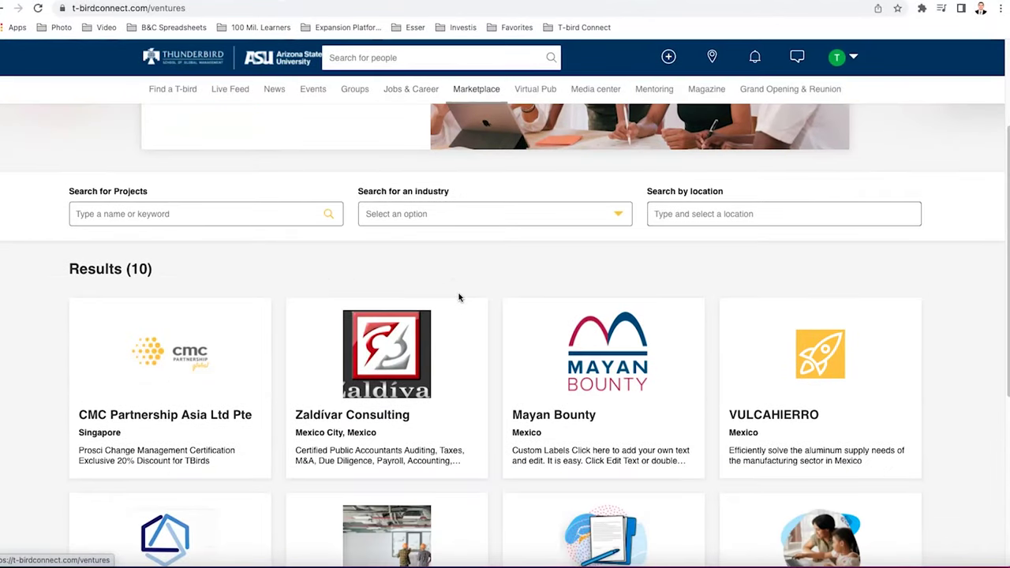
{"action": "scroll", "coordinate": [556, 390], "scroll_direction": "down", "scroll_amount": 1}
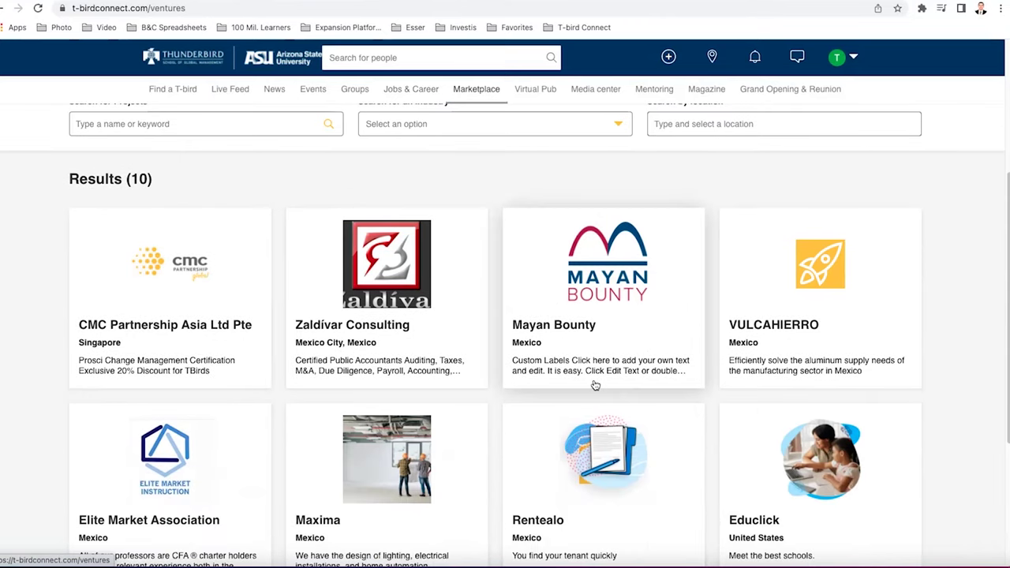
{"action": "scroll", "coordinate": [594, 380], "scroll_direction": "up", "scroll_amount": 2}
{"action": "scroll", "coordinate": [524, 368], "scroll_direction": "up", "scroll_amount": 1}
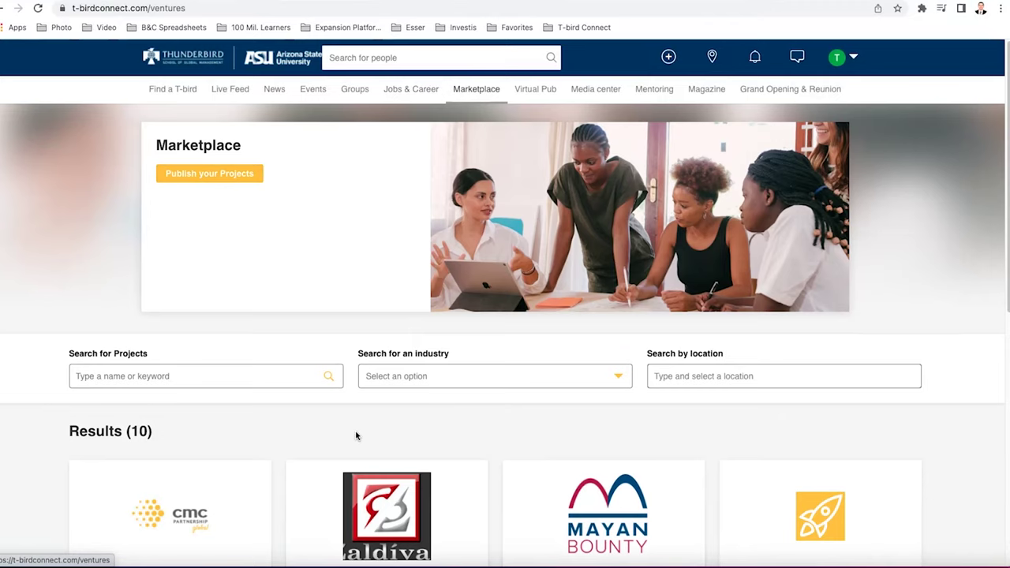
{"action": "scroll", "coordinate": [356, 435], "scroll_direction": "down", "scroll_amount": 2}
{"action": "scroll", "coordinate": [432, 327], "scroll_direction": "up", "scroll_amount": 2}
View the Virtual Pub discussion forum, the Media center and the Mentoring pages one after another
{"action": "left_click", "coordinate": [535, 89]}
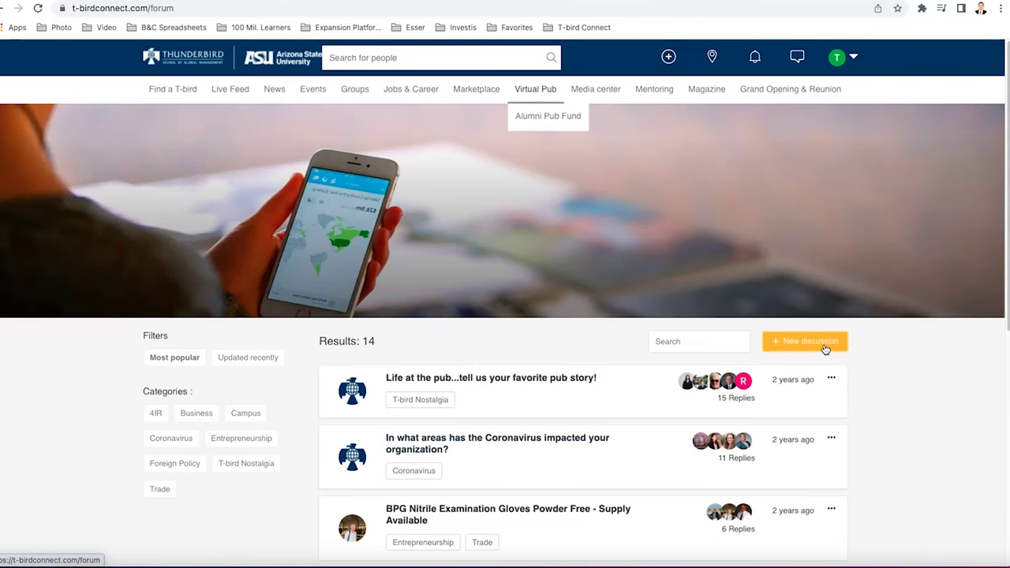
{"action": "left_click", "coordinate": [608, 89]}
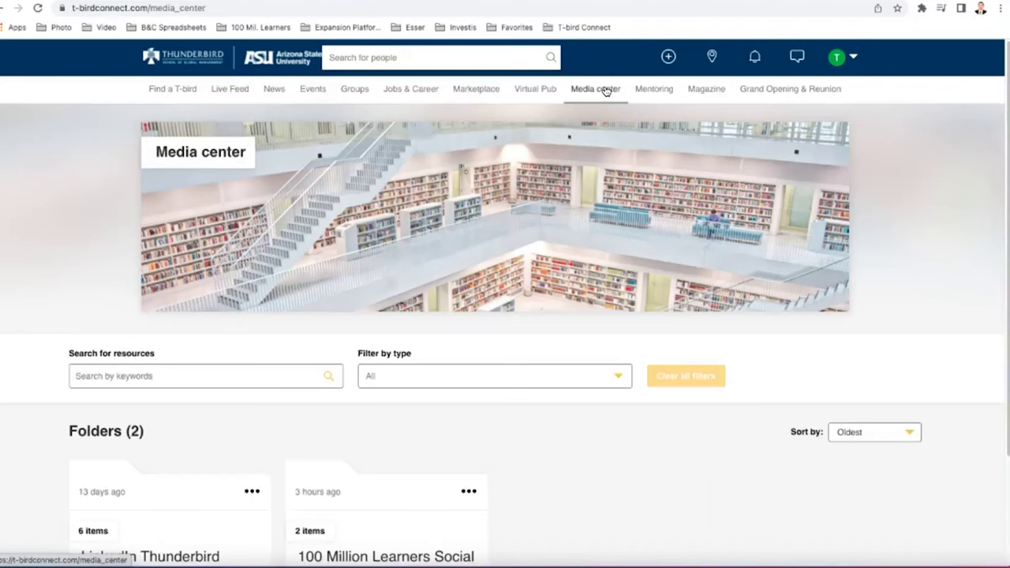
{"action": "left_click", "coordinate": [654, 92]}
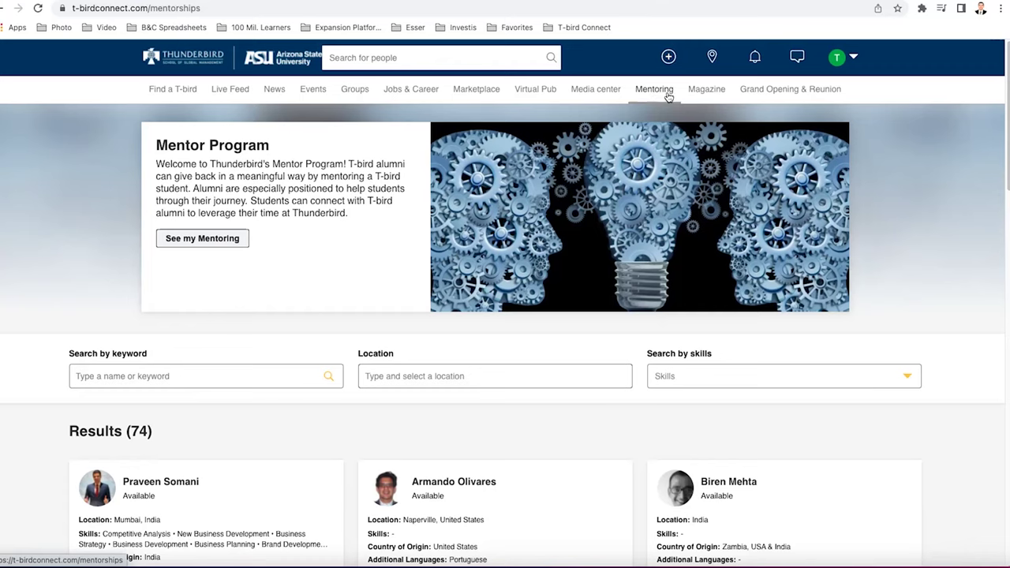
Open the Spring 2021 Thunderbird Magazine and leaf forward through several of its spreads
{"action": "left_click", "coordinate": [699, 91]}
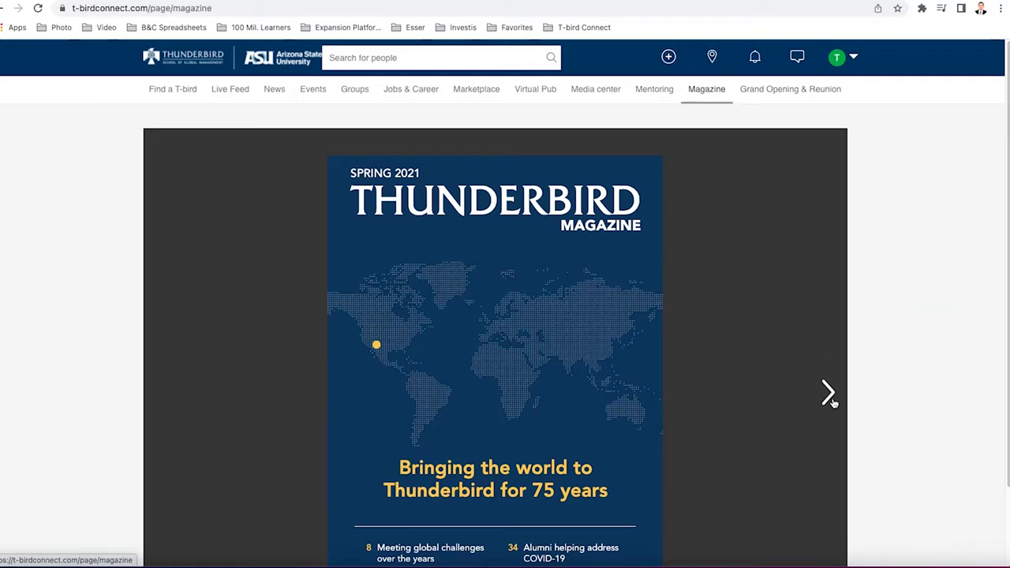
{"action": "left_click", "coordinate": [829, 395]}
{"action": "left_click", "coordinate": [826, 345]}
{"action": "left_click", "coordinate": [826, 344]}
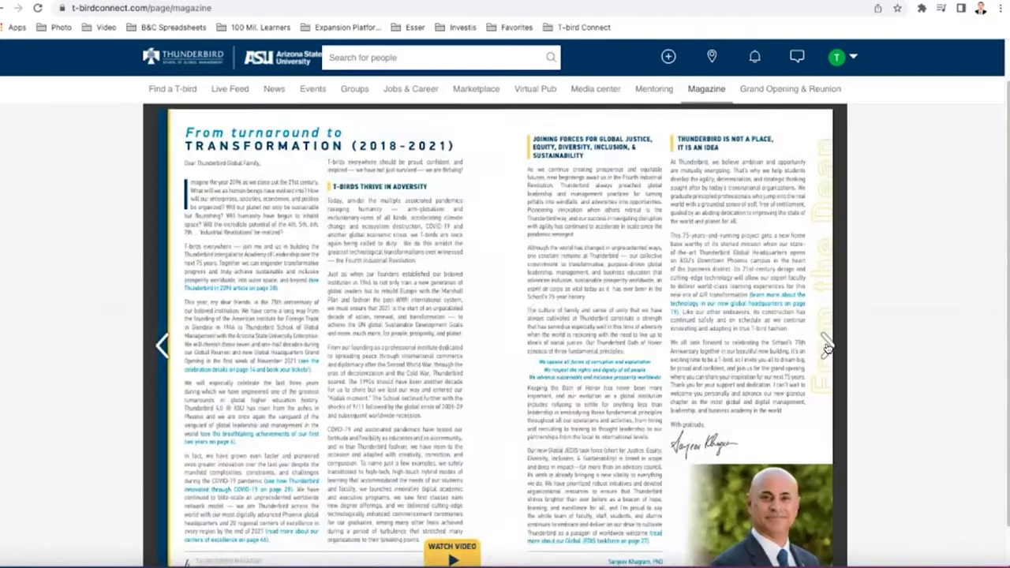
{"action": "left_click", "coordinate": [826, 345]}
{"action": "left_click", "coordinate": [827, 345]}
{"action": "left_click", "coordinate": [826, 345]}
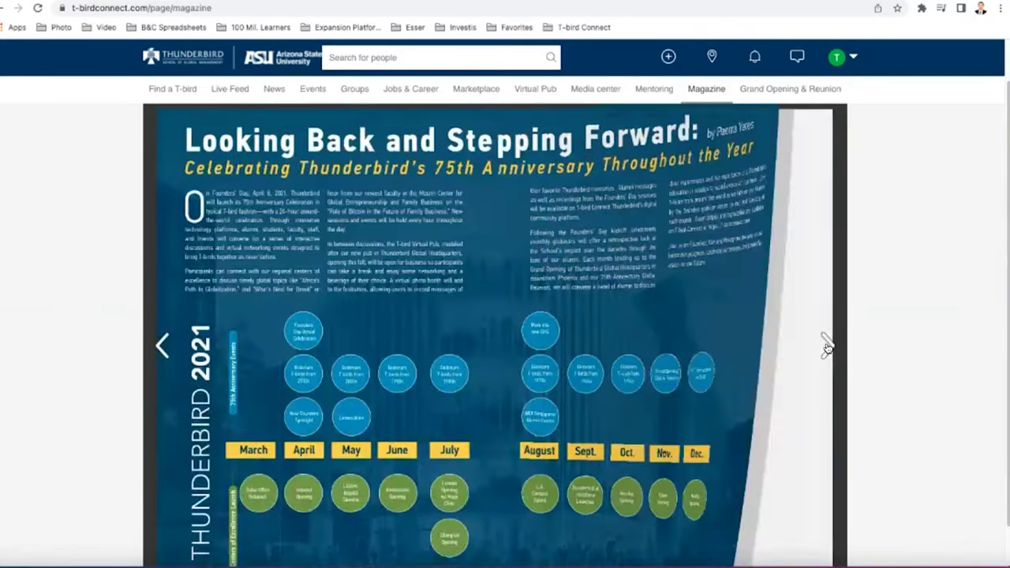
{"action": "left_click", "coordinate": [826, 345]}
Open the Grand Opening & Reunion page and read through the day-by-day schedule of the 75th Anniversary Global Reunion
{"action": "left_click", "coordinate": [778, 85]}
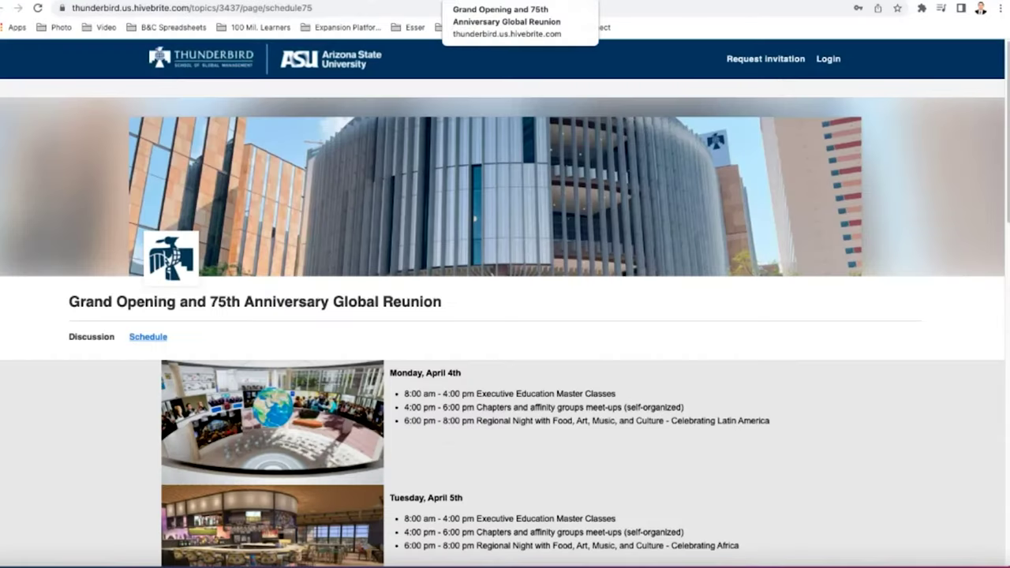
{"action": "scroll", "coordinate": [514, 426], "scroll_direction": "down", "scroll_amount": 2}
{"action": "scroll", "coordinate": [510, 383], "scroll_direction": "down", "scroll_amount": 1}
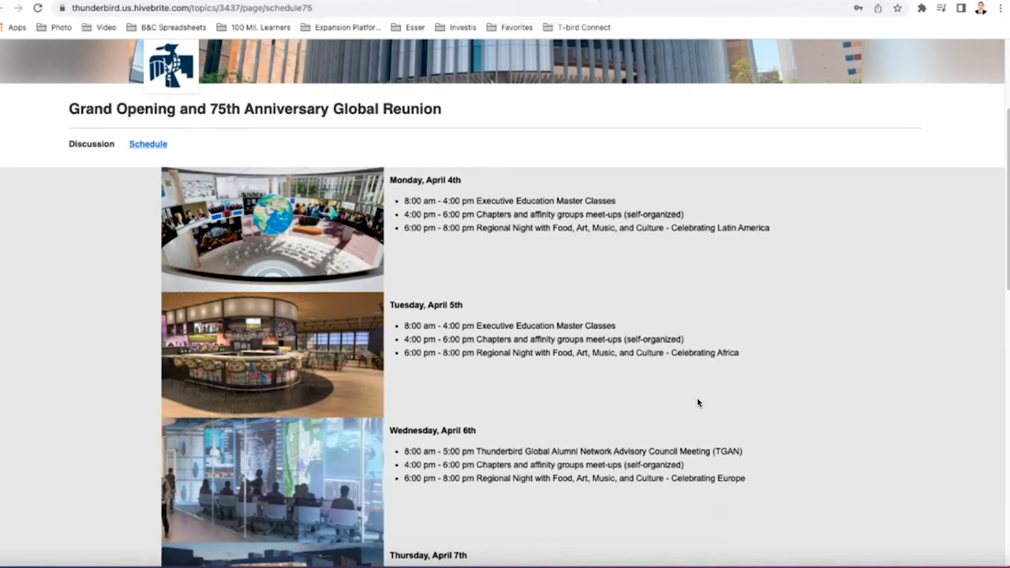
{"action": "scroll", "coordinate": [698, 399], "scroll_direction": "down", "scroll_amount": 1}
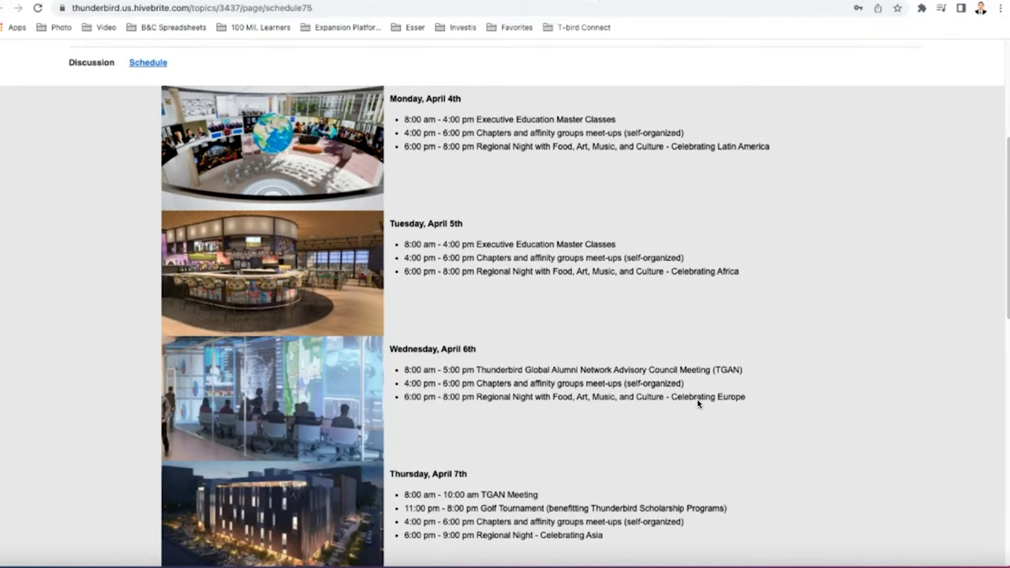
{"action": "scroll", "coordinate": [700, 403], "scroll_direction": "down", "scroll_amount": 4}
{"action": "scroll", "coordinate": [701, 401], "scroll_direction": "down", "scroll_amount": 1}
{"action": "scroll", "coordinate": [701, 401], "scroll_direction": "up", "scroll_amount": 8}
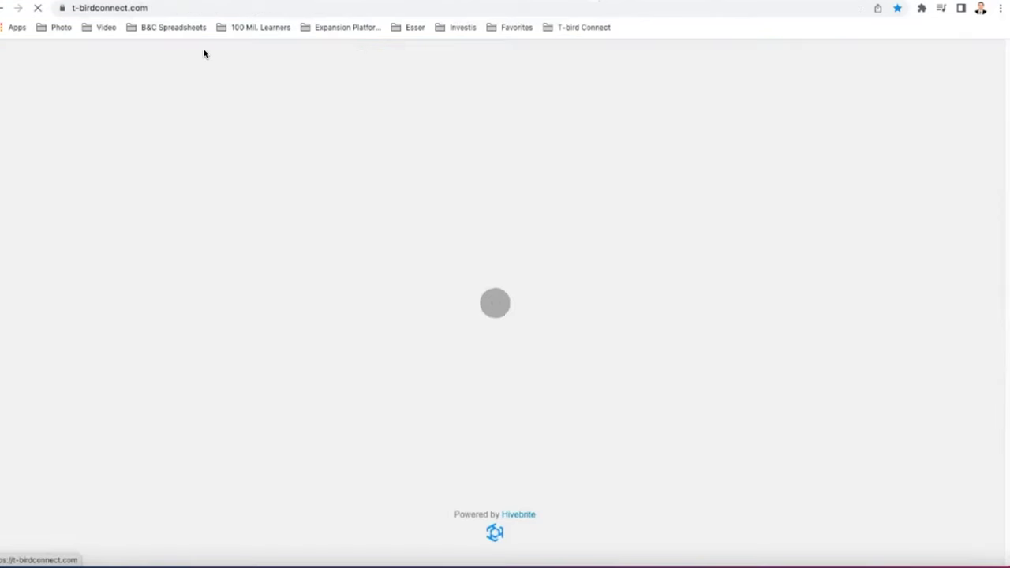
Return to the T-bird Connect home page and look over the Live Feed posts
{"action": "left_click", "coordinate": [205, 56]}
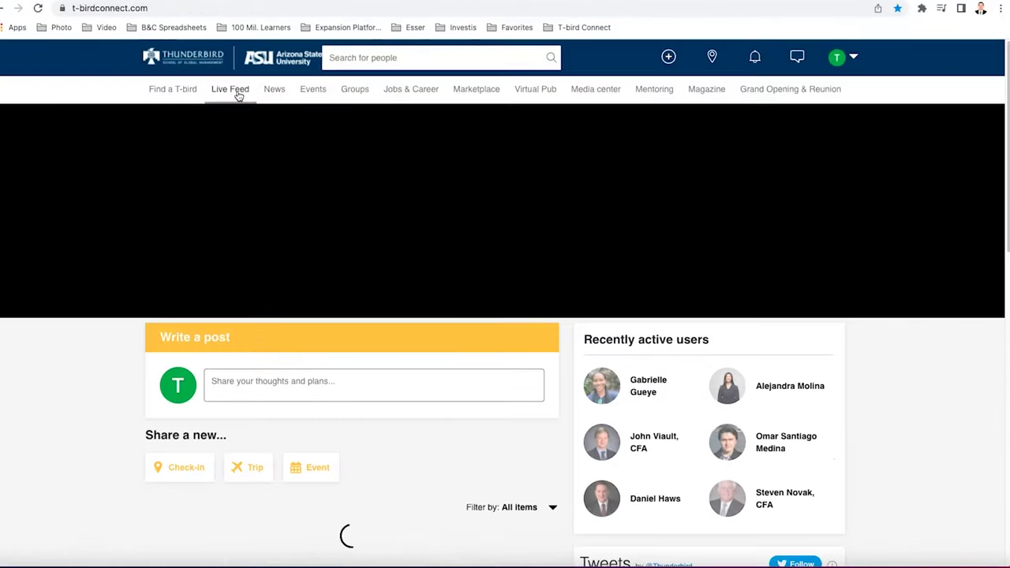
{"action": "scroll", "coordinate": [388, 308], "scroll_direction": "down", "scroll_amount": 8}
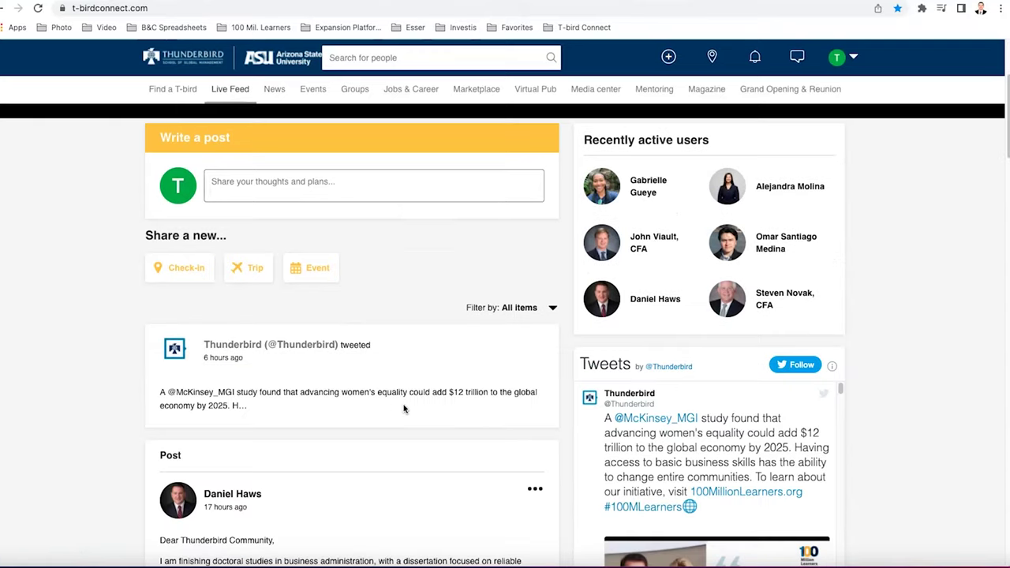